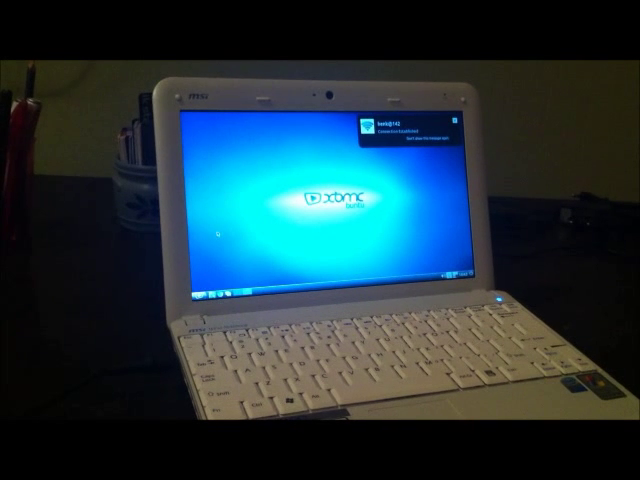
Launch XBMC Media Center from the desktop's media applications menu.
click(196, 293)
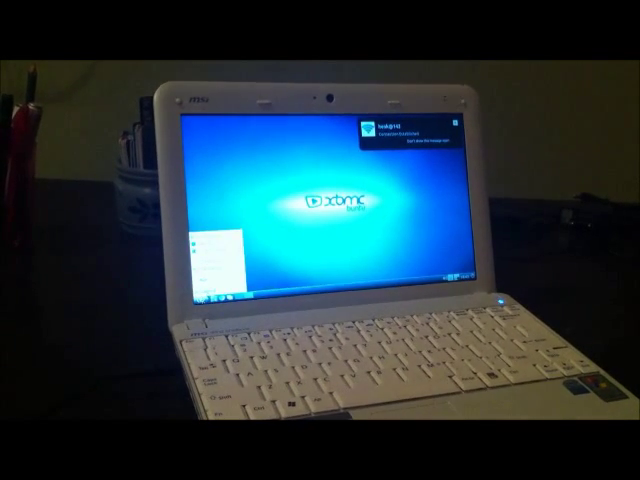
click(215, 245)
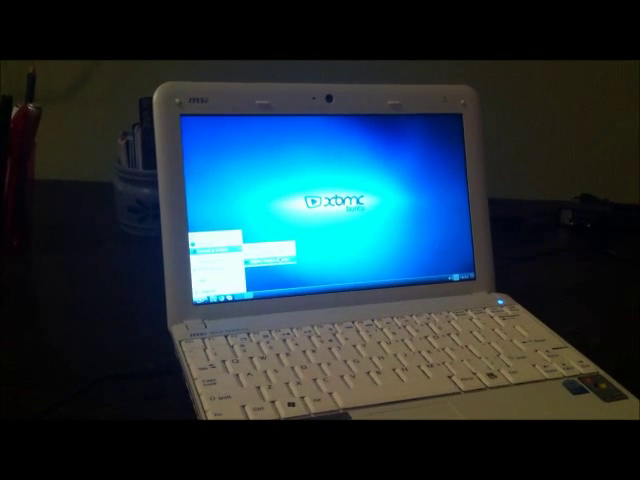
click(268, 262)
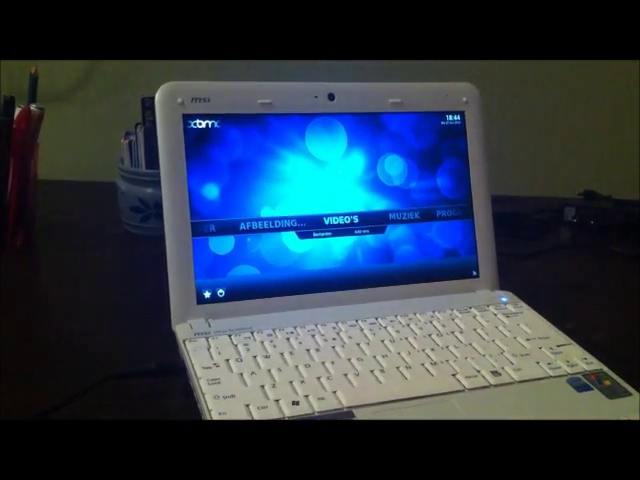
Open the Music source from the Muziek section of the home menu.
key(Right)
key(Return)
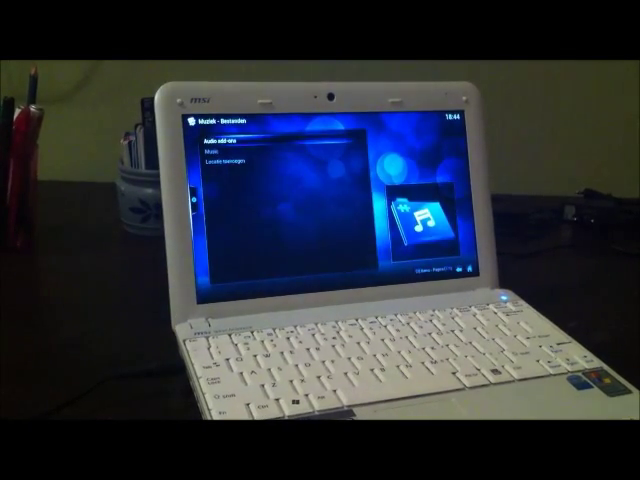
key(Down)
key(Return)
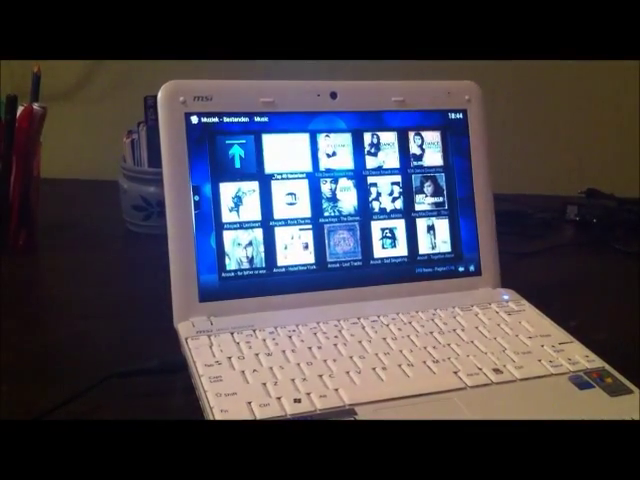
Play the first track in Top 40 Nederland week 45, then return to the home screen.
key(Right)
key(Return)
key(Right)
key(Right)
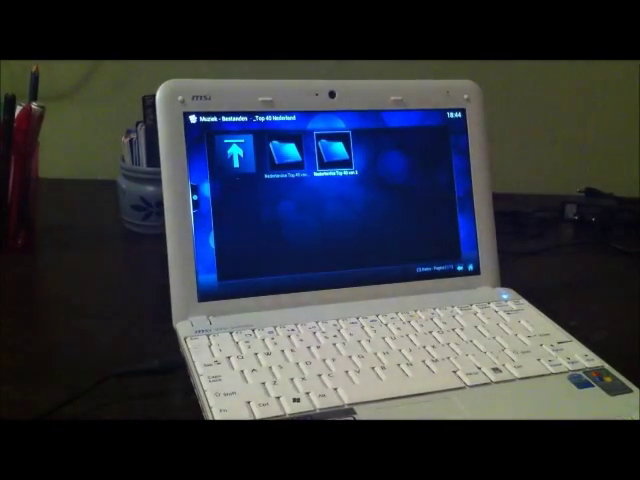
key(Return)
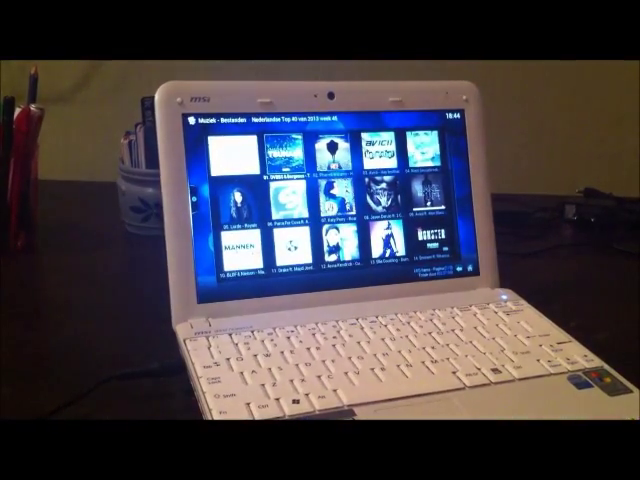
key(Return)
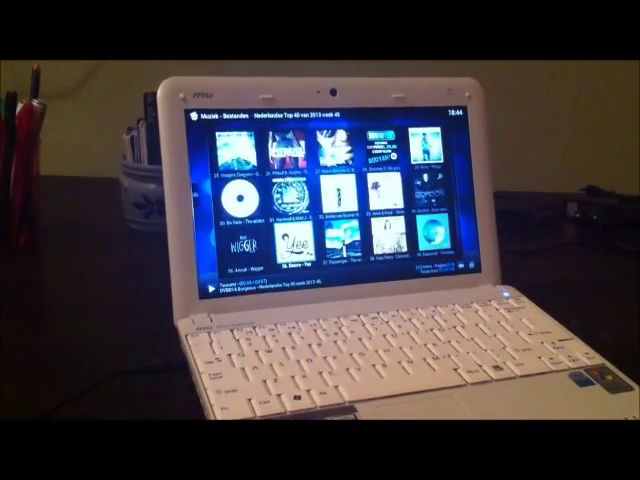
key(Escape)
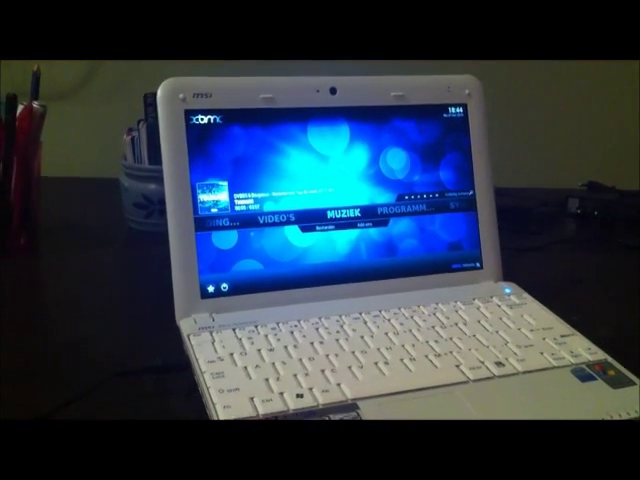